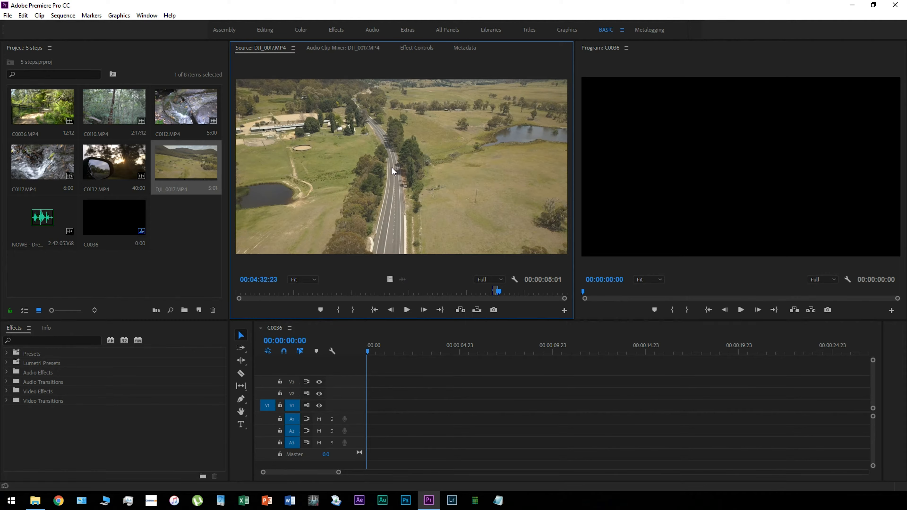
Place only the video of DJI_0017.MP4 at the start of track V1, keeping the existing sequence settings, and preview it
{"action": "left_click_drag", "start_coordinate": [419, 333], "coordinate": [397, 173]}
{"action": "left_click_drag", "start_coordinate": [389, 278], "coordinate": [389, 390]}
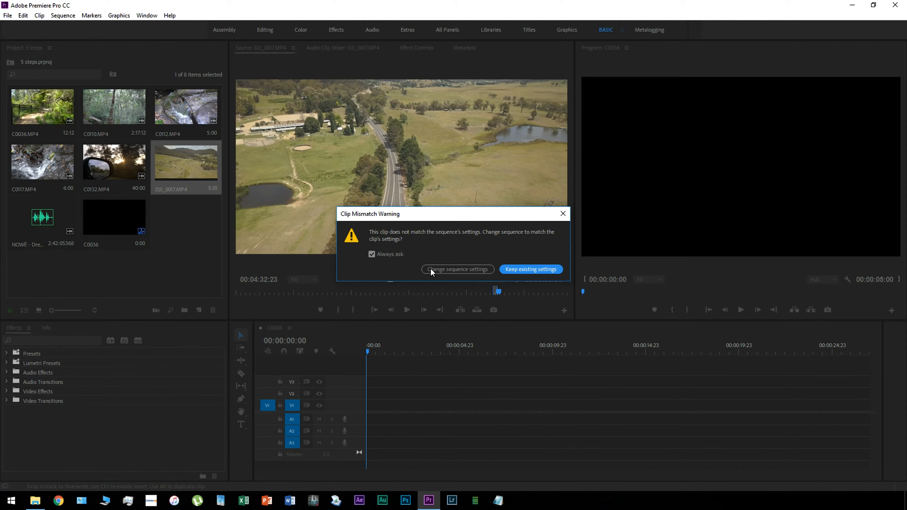
{"action": "left_click", "coordinate": [519, 268]}
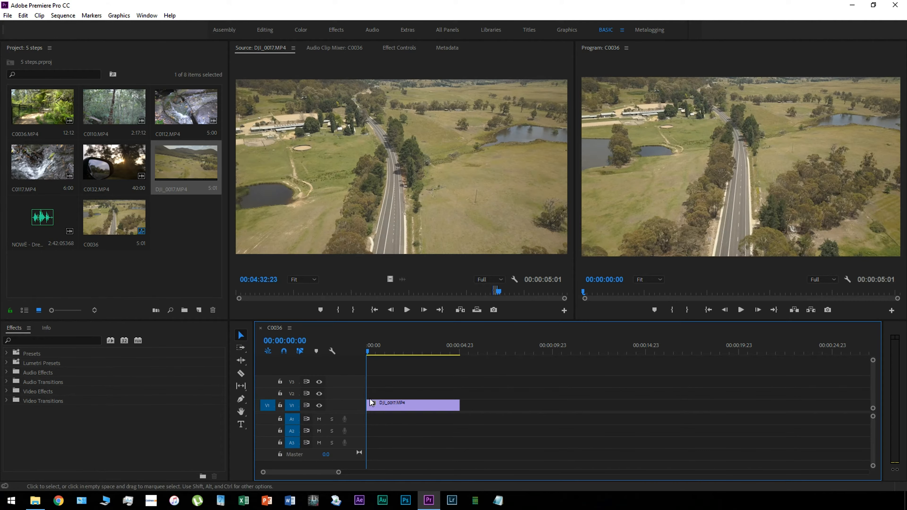
{"action": "left_click", "coordinate": [741, 310]}
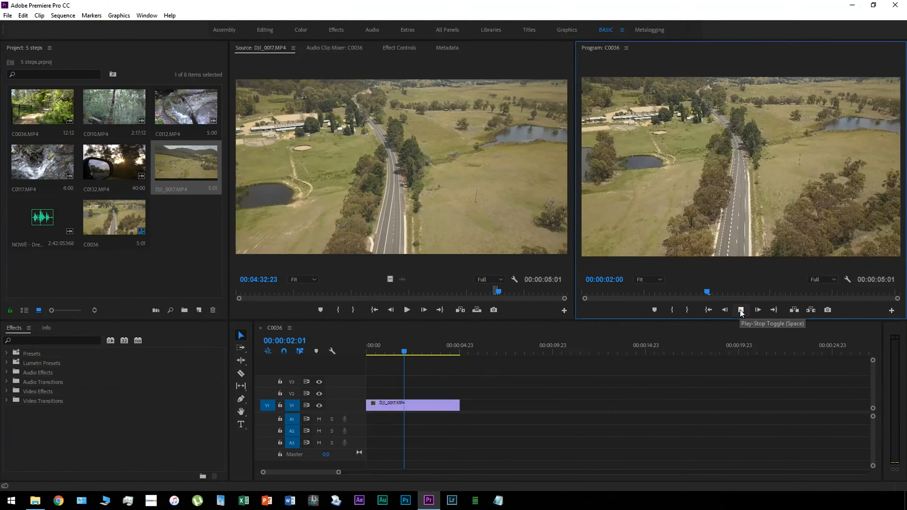
{"action": "left_click", "coordinate": [741, 310]}
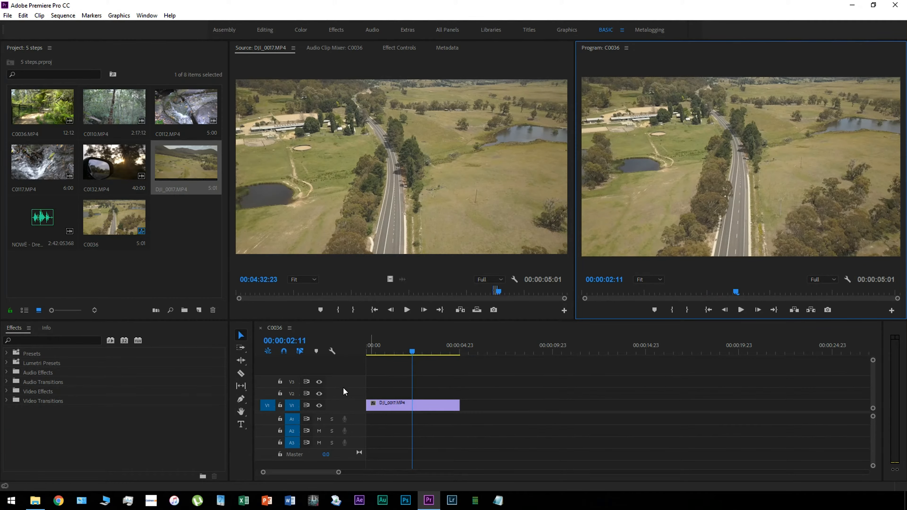
Increase the height of the Video 1 and Audio 1 tracks in the timeline
{"action": "left_click_drag", "start_coordinate": [345, 399], "coordinate": [350, 388]}
{"action": "left_click_drag", "start_coordinate": [355, 423], "coordinate": [355, 448]}
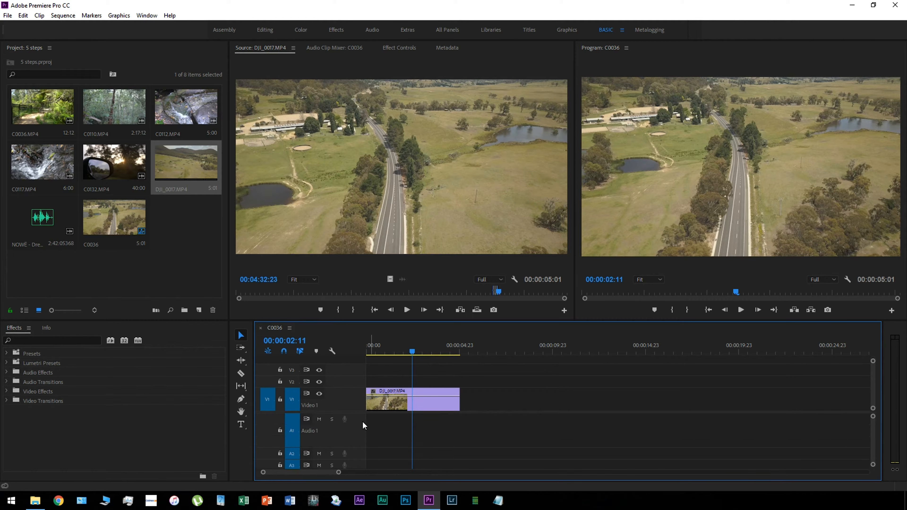
{"action": "left_click", "coordinate": [174, 237]}
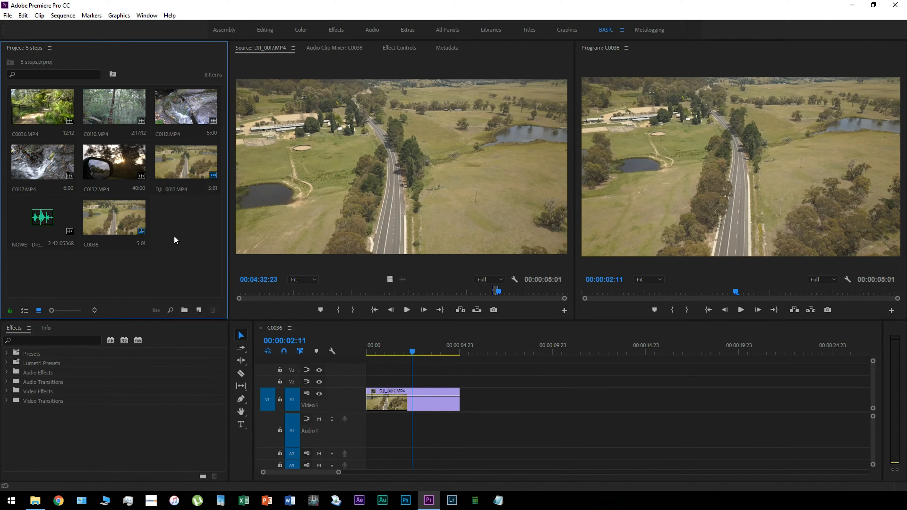
Open NOWË - Dream On.wav in the Source monitor, mark its In point at 00:00:00:00 and start playback
{"action": "left_click", "coordinate": [31, 219]}
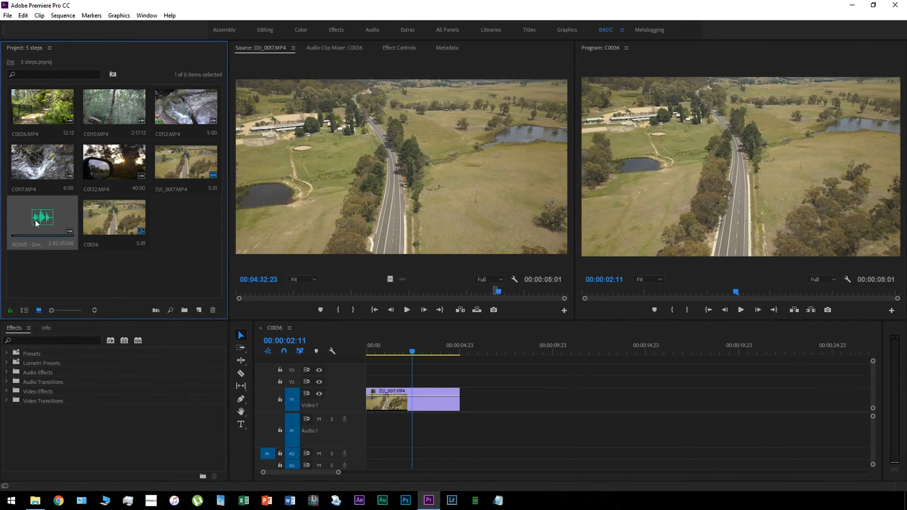
{"action": "double_click", "coordinate": [35, 220]}
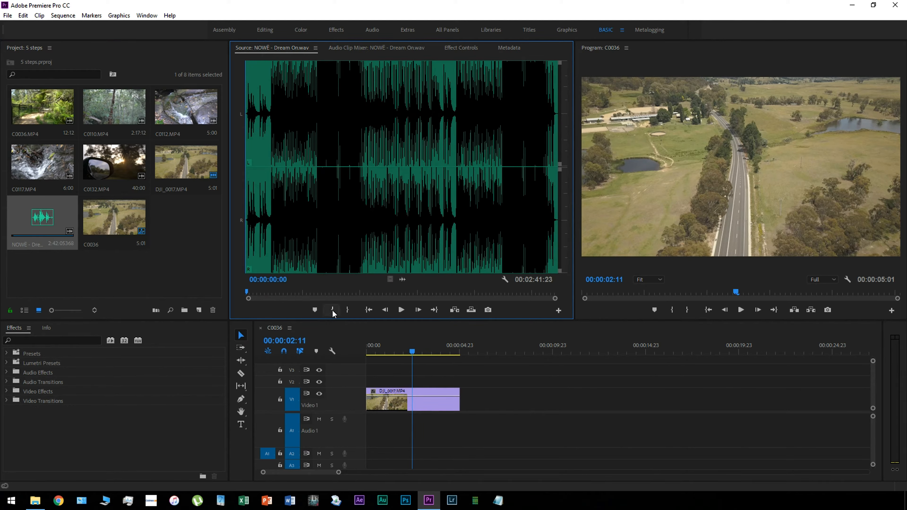
{"action": "left_click", "coordinate": [332, 309]}
{"action": "left_click", "coordinate": [408, 309]}
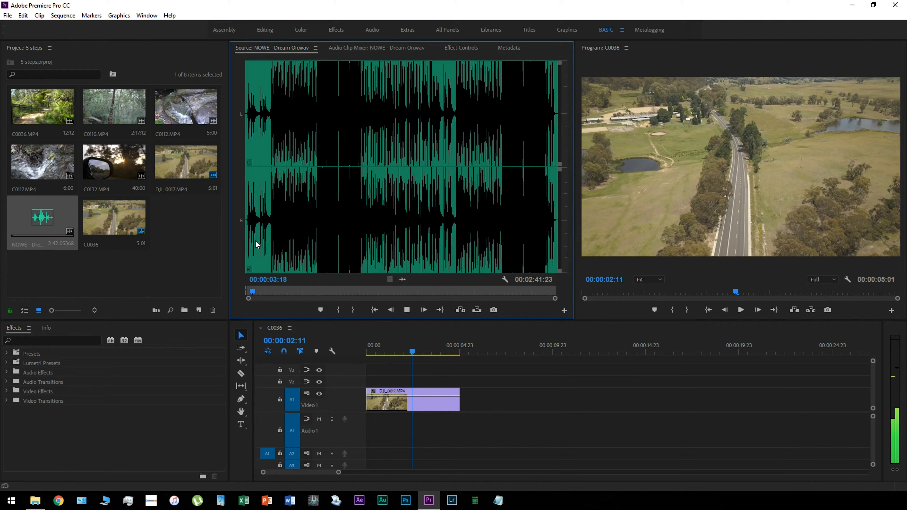
Mark the music's Out point for a 21:18 range and place that range at the start of Audio 1
{"action": "left_click_drag", "start_coordinate": [255, 242], "coordinate": [281, 242]}
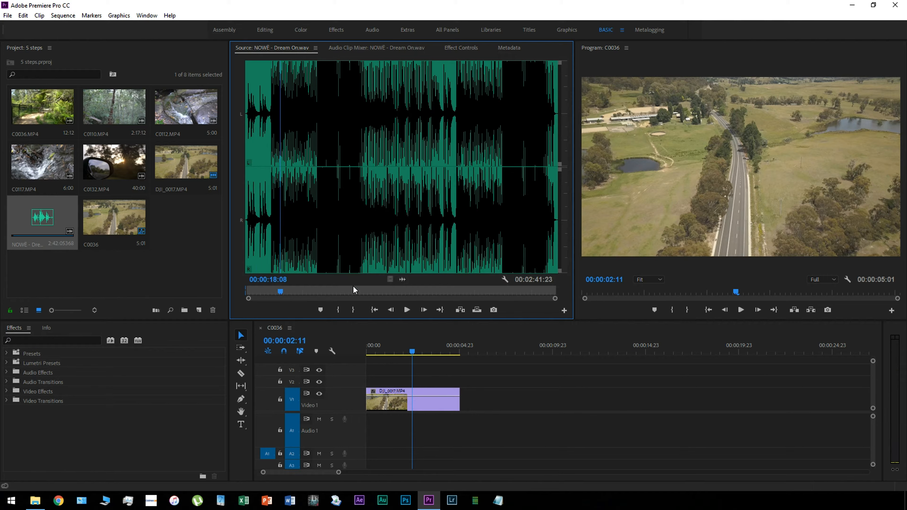
{"action": "left_click", "coordinate": [407, 309]}
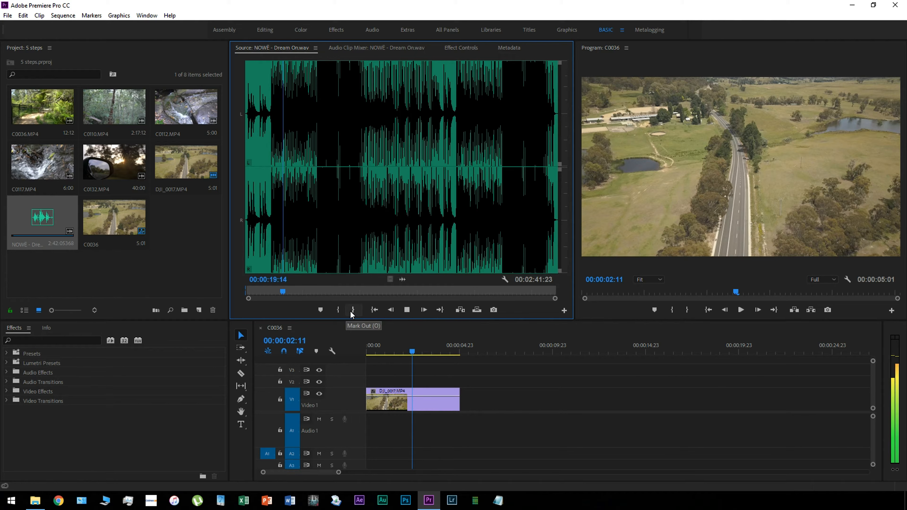
{"action": "left_click", "coordinate": [353, 310]}
{"action": "left_click", "coordinate": [408, 310]}
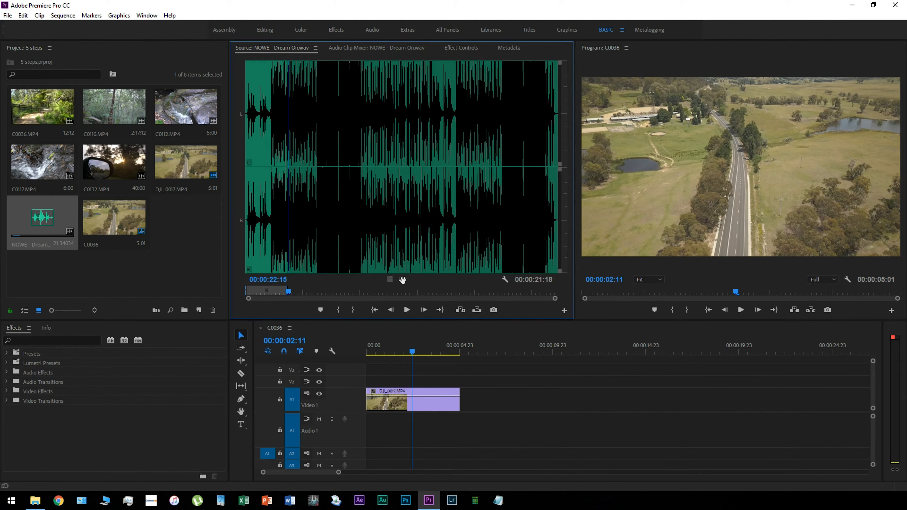
{"action": "left_click_drag", "start_coordinate": [396, 352], "coordinate": [368, 432]}
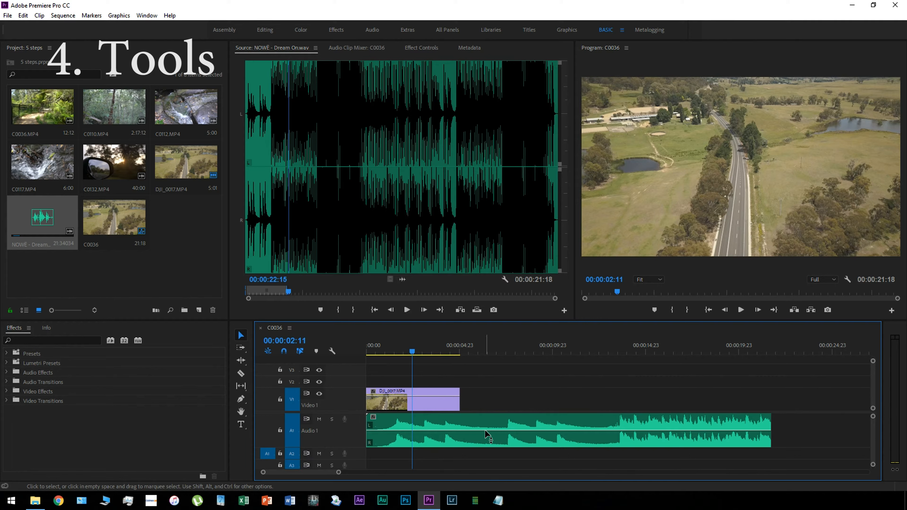
Try selecting and moving the video clip and the music clip in the timeline with the Selection tool
{"action": "left_click", "coordinate": [241, 336]}
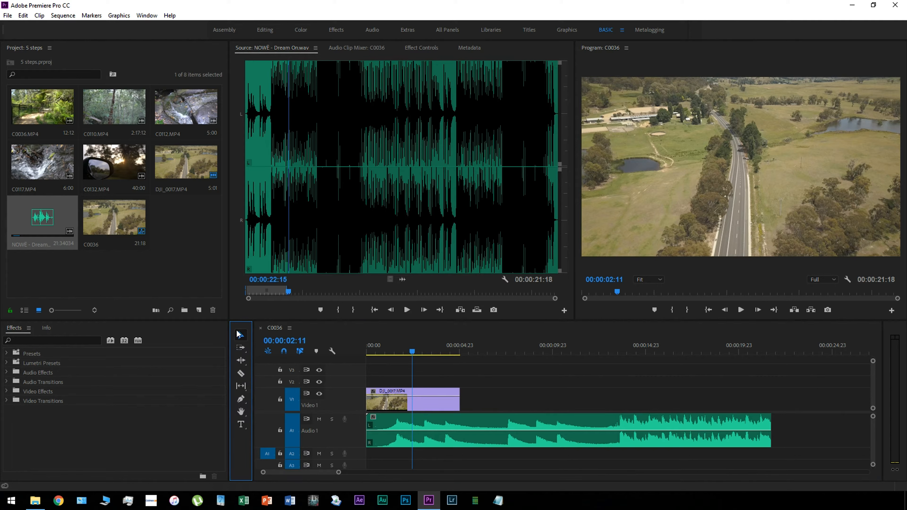
{"action": "left_click", "coordinate": [390, 403]}
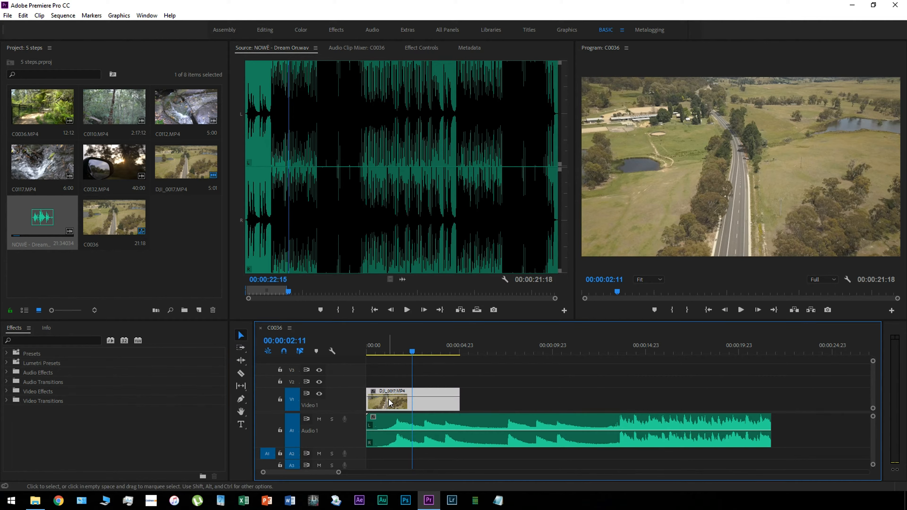
{"action": "left_click_drag", "start_coordinate": [458, 402], "coordinate": [359, 420]}
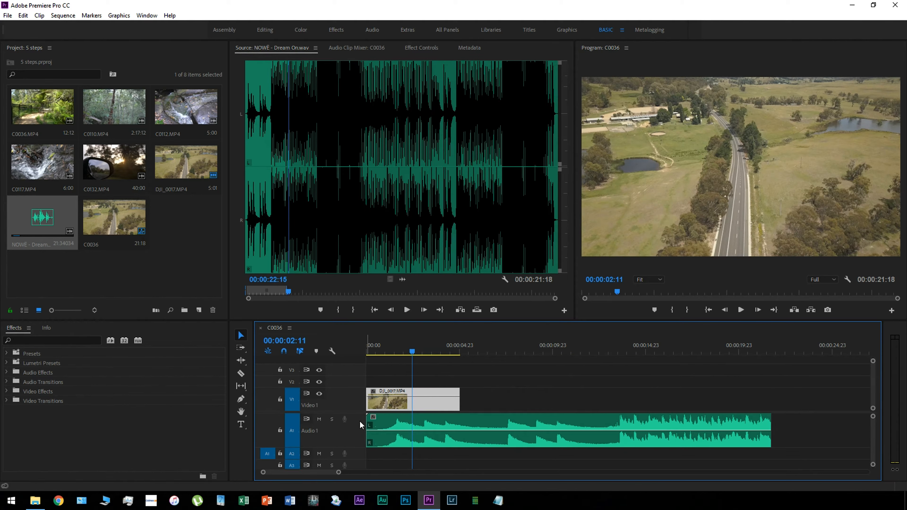
{"action": "left_click", "coordinate": [390, 427]}
{"action": "left_click_drag", "start_coordinate": [405, 427], "coordinate": [441, 430]}
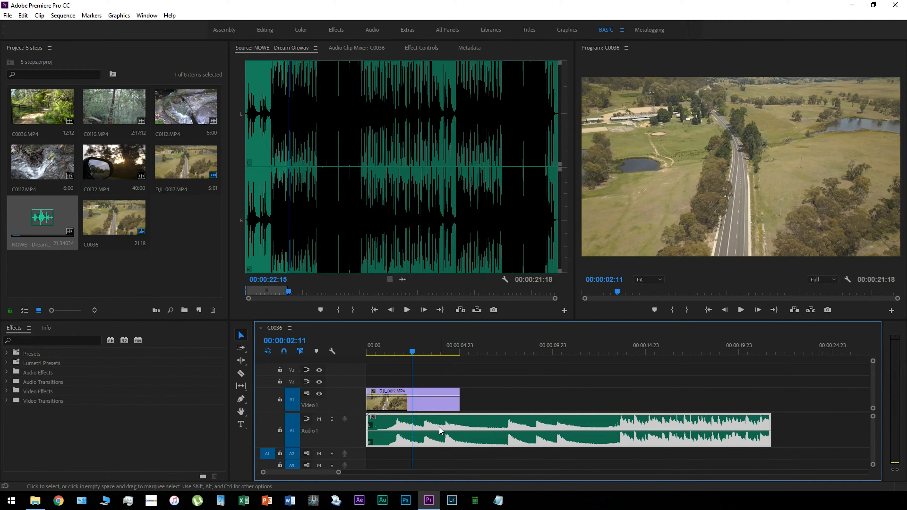
Split the DJI_0017.MP4 clip at 00:00:04:06 with the Razor tool, clear the piece after the cut, and play the result
{"action": "left_click", "coordinate": [241, 375]}
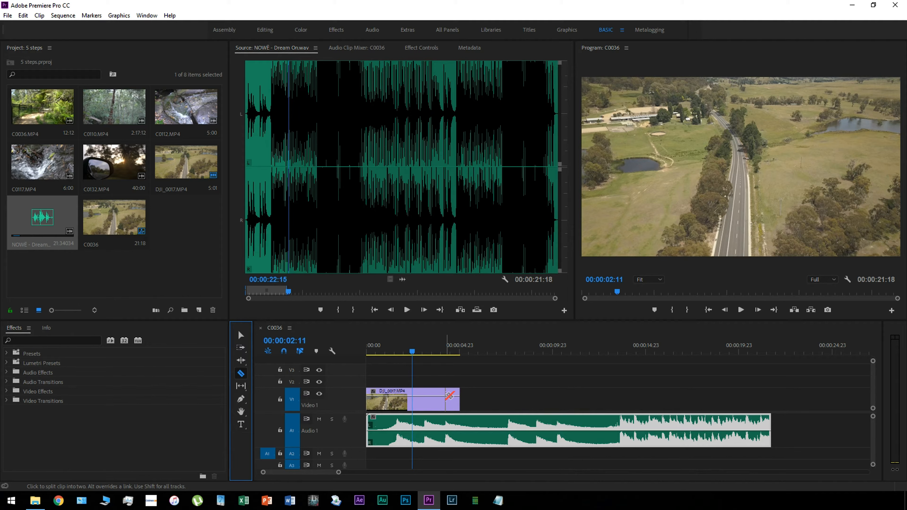
{"action": "left_click", "coordinate": [446, 396]}
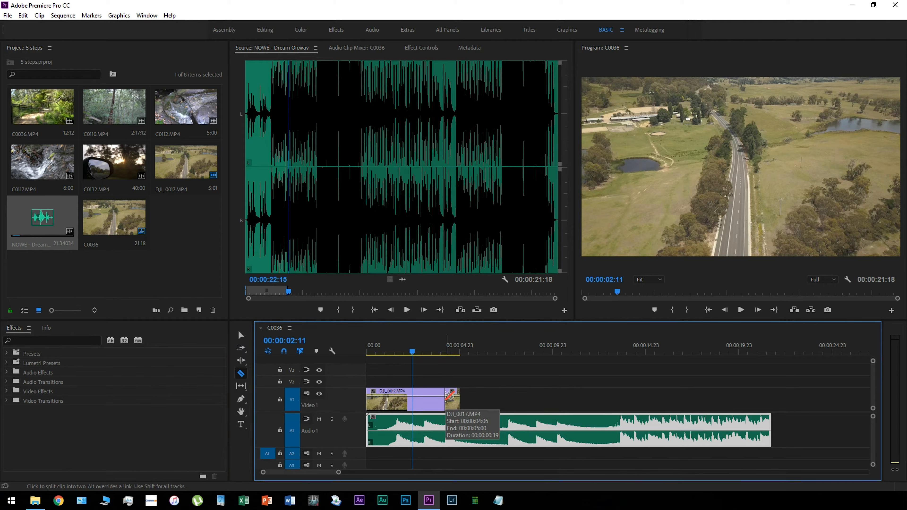
{"action": "left_click", "coordinate": [237, 336]}
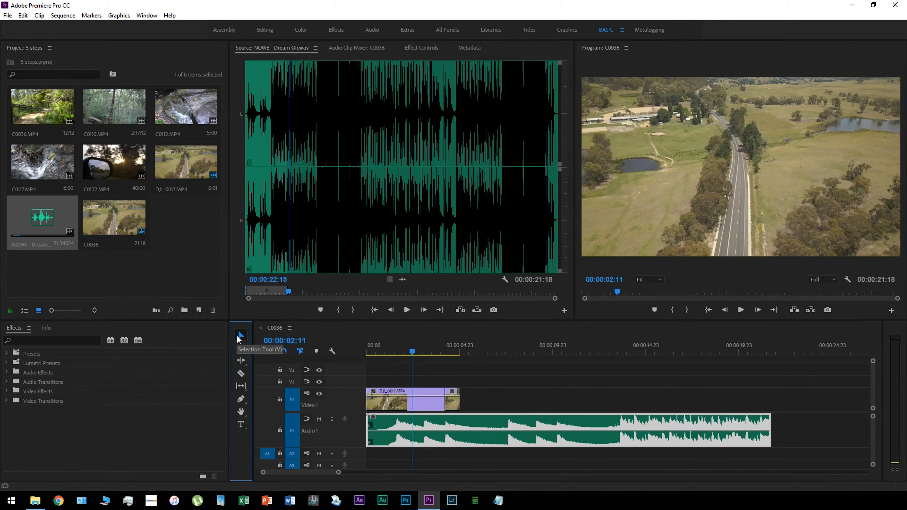
{"action": "right_click", "coordinate": [455, 403]}
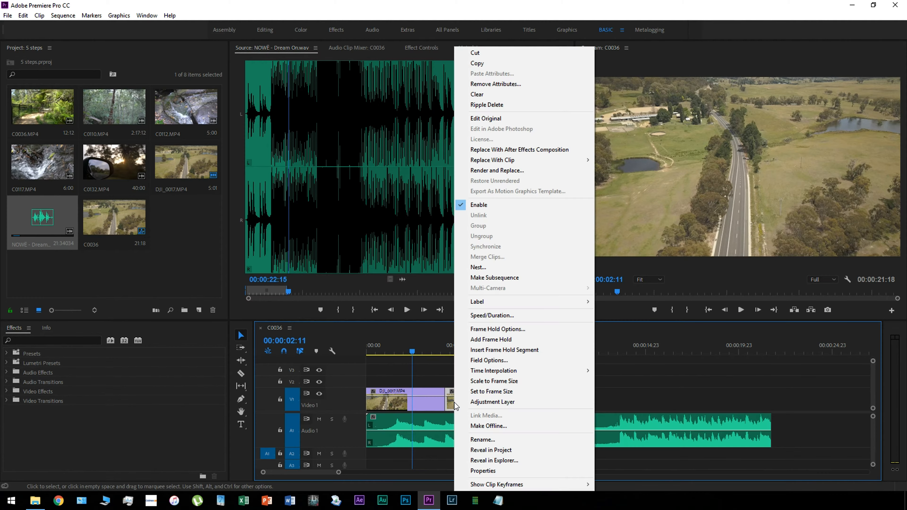
{"action": "left_click", "coordinate": [493, 94]}
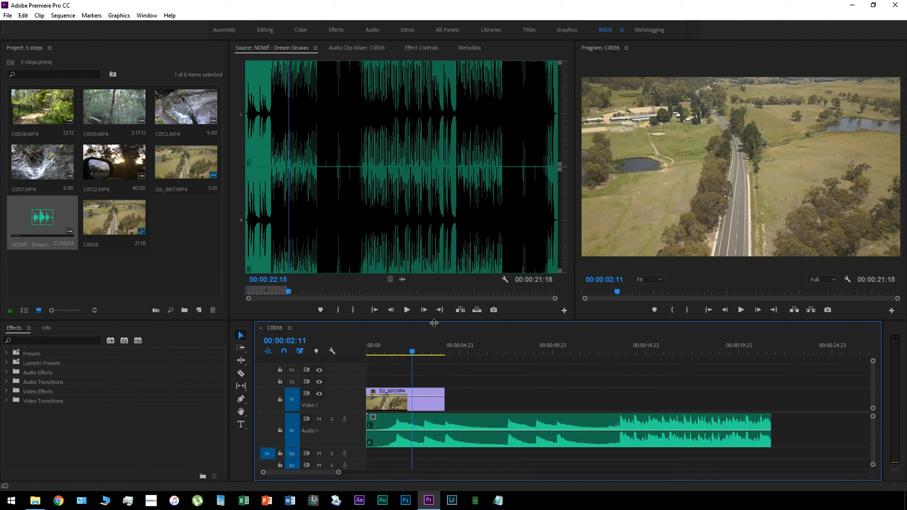
{"action": "left_click", "coordinate": [741, 310]}
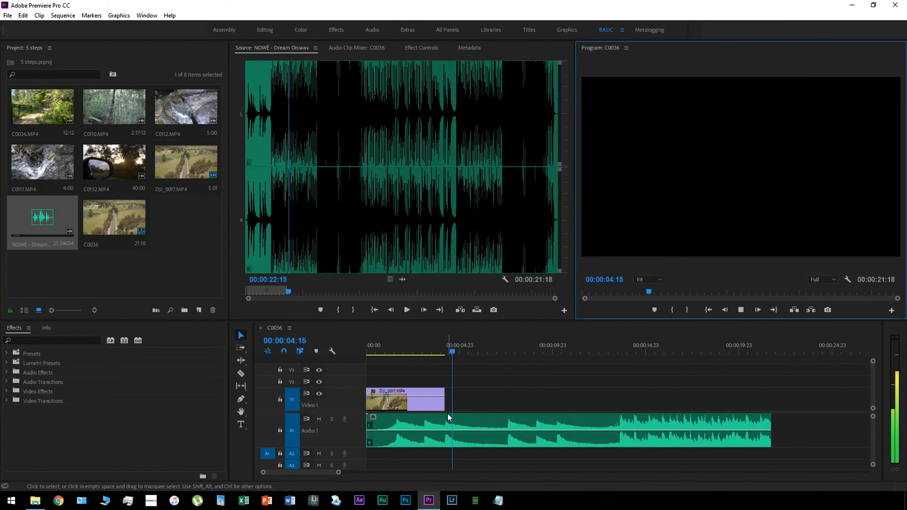
{"action": "left_click", "coordinate": [740, 310]}
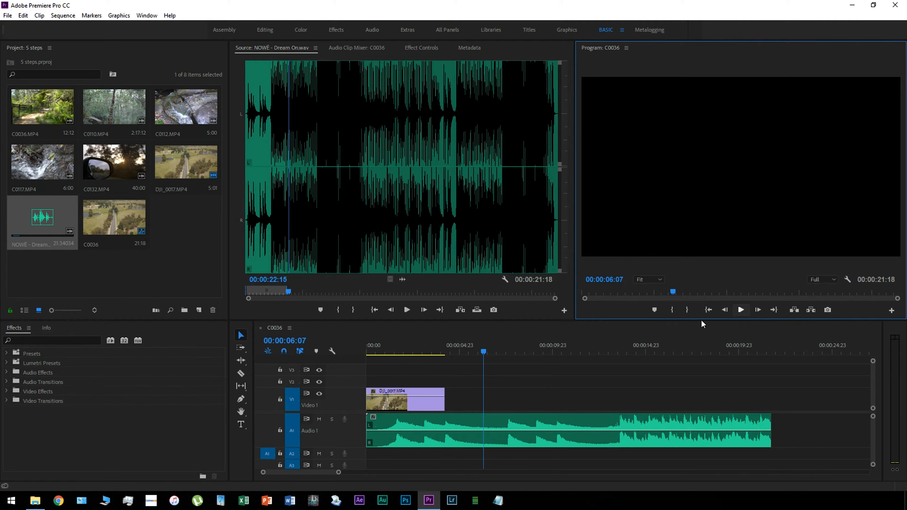
Lengthen the DJI_0017.MP4 clip on Video 1 from its end, and trim it back to the playhead at 00:00:04:06
{"action": "left_click", "coordinate": [239, 336]}
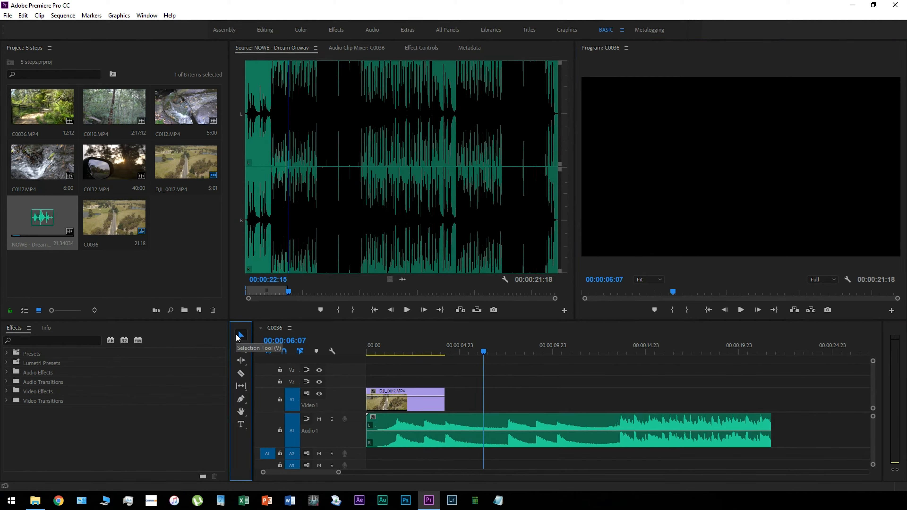
{"action": "left_click", "coordinate": [442, 400]}
{"action": "left_click_drag", "start_coordinate": [444, 401], "coordinate": [473, 399]}
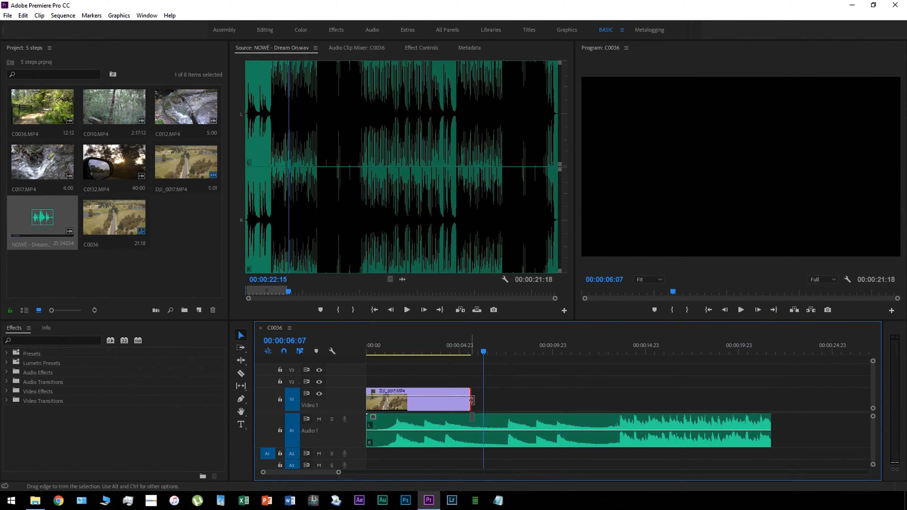
{"action": "left_click", "coordinate": [445, 353]}
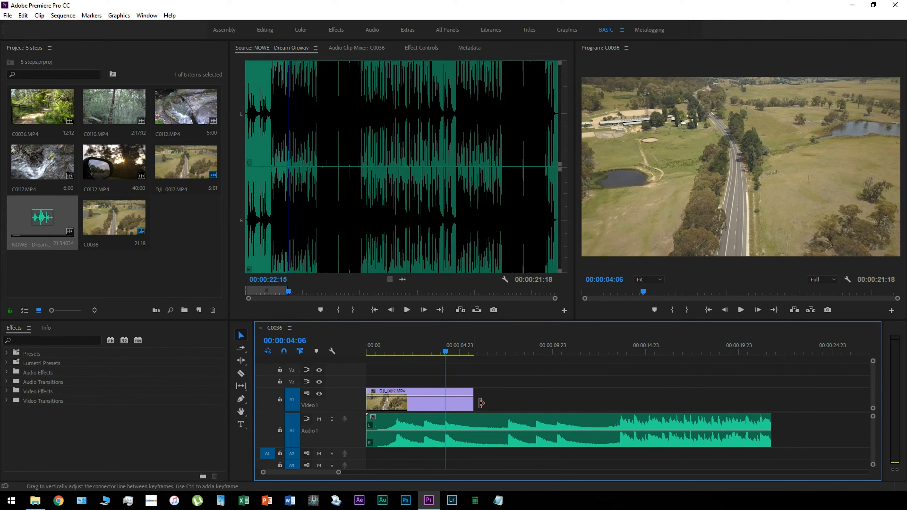
{"action": "left_click_drag", "start_coordinate": [473, 405], "coordinate": [445, 402]}
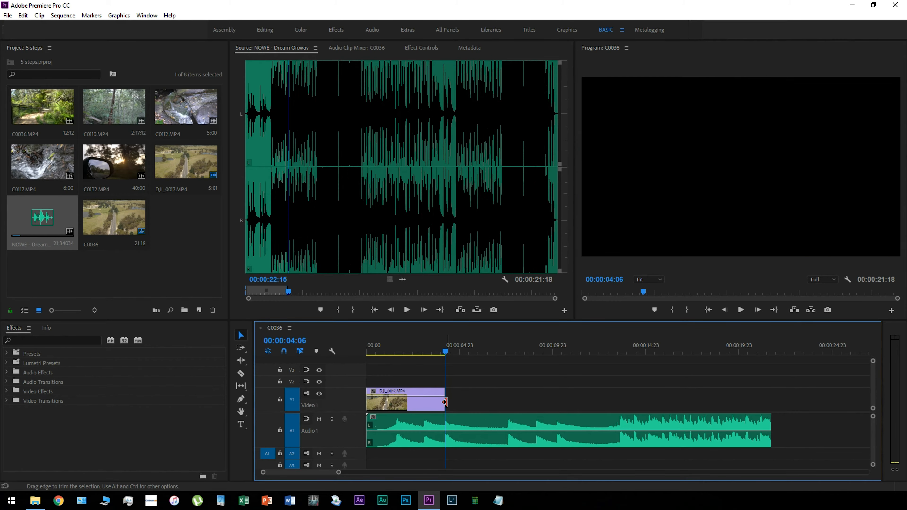
Play the sequence across the end of the DJI_0017.MP4 clip to check the cut against the music
{"action": "left_click", "coordinate": [427, 351]}
{"action": "left_click", "coordinate": [741, 309]}
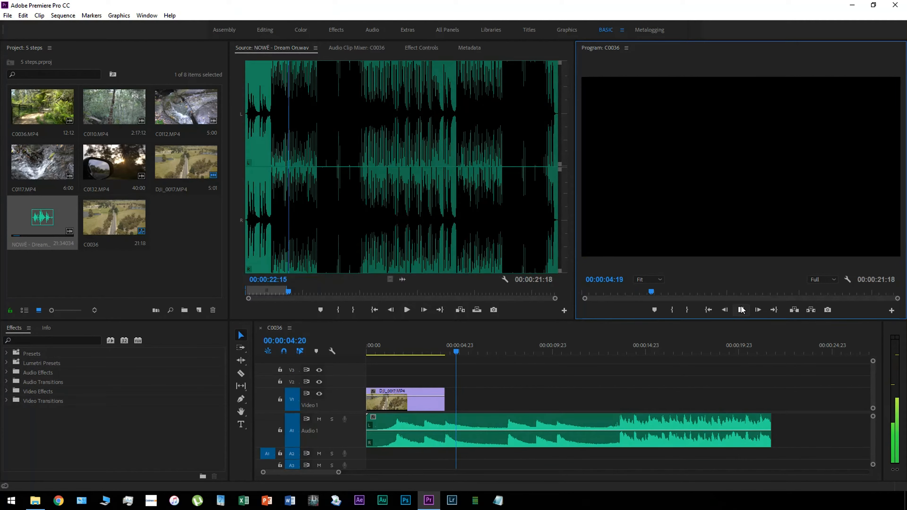
{"action": "left_click", "coordinate": [184, 245]}
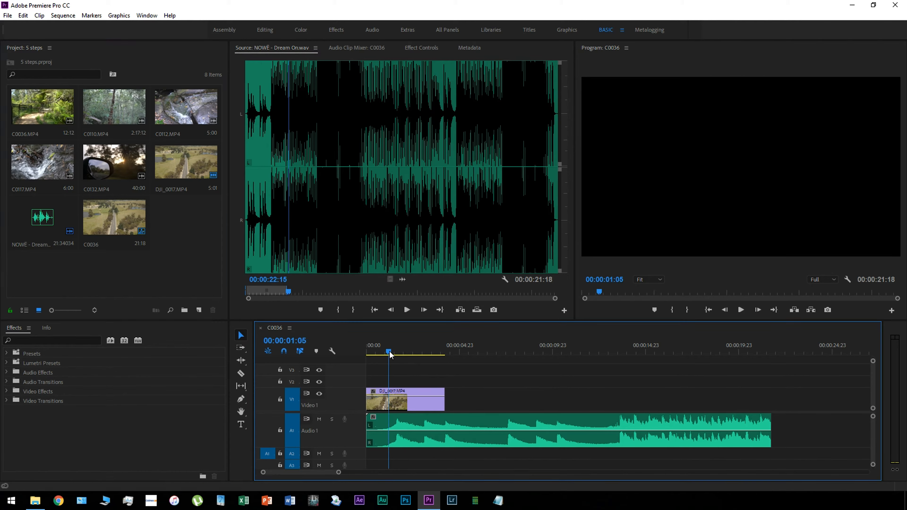
Position the playhead at 00:00:04:06 and place the video of a 5:16 range of C0132.MP4 after the DJI_0017.MP4 clip
{"action": "left_click", "coordinate": [408, 353]}
{"action": "left_click_drag", "start_coordinate": [416, 356], "coordinate": [445, 353]}
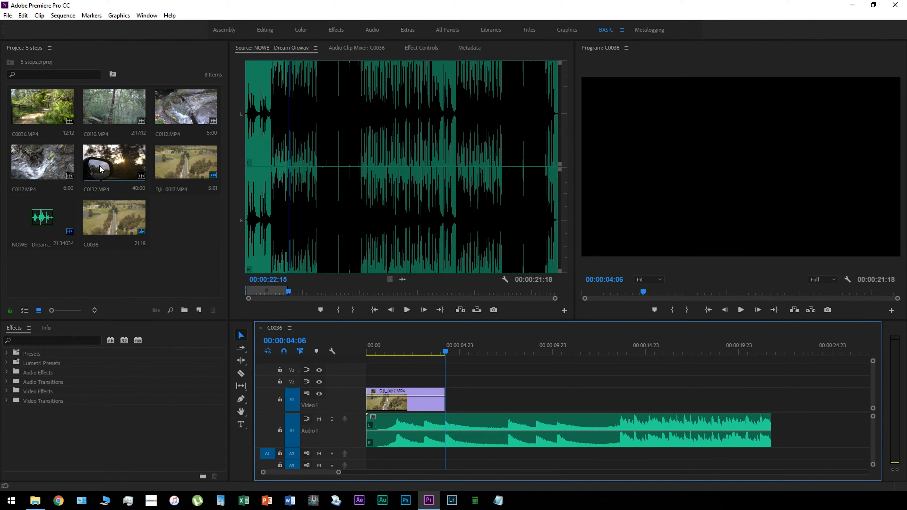
{"action": "double_click", "coordinate": [98, 172]}
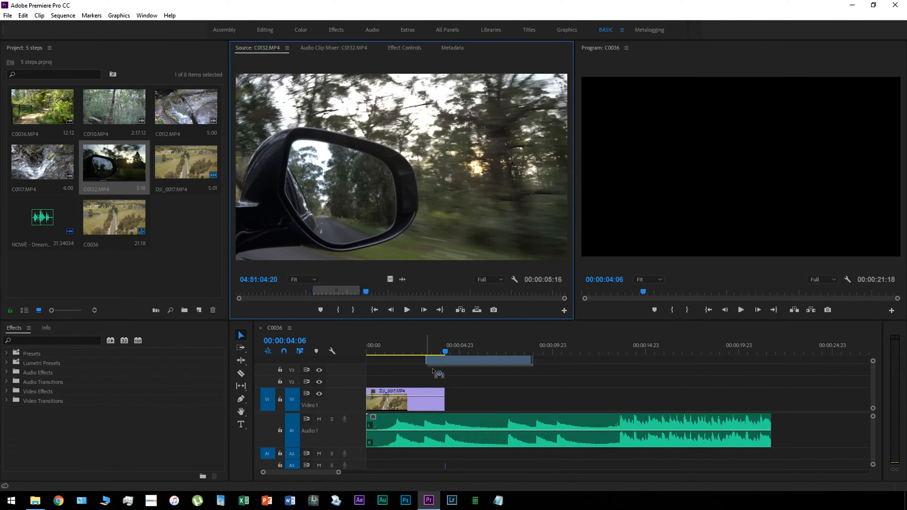
{"action": "key", "text": "period"}
Mark a 2:01 range of C0036.MP4 and place its video on Video 1 right after the C0132.MP4 clip
{"action": "double_click", "coordinate": [18, 114]}
{"action": "key", "text": "i"}
{"action": "key", "text": "o"}
{"action": "left_click_drag", "start_coordinate": [390, 279], "coordinate": [527, 396]}
Mark a 2:10 range of C0110.MP4 and place its video on Video 1 right after the C0036.MP4 clip
{"action": "double_click", "coordinate": [107, 111]}
{"action": "key", "text": "i"}
{"action": "key", "text": "o"}
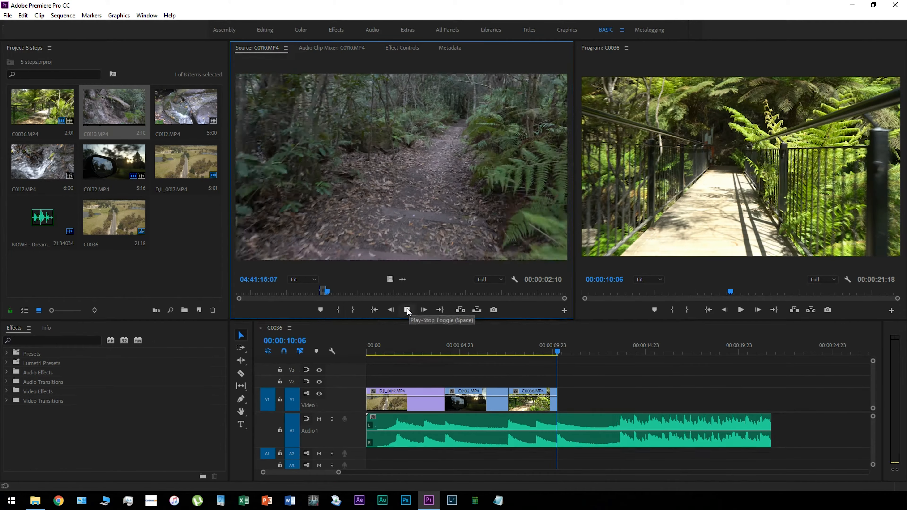
{"action": "left_click_drag", "start_coordinate": [390, 279], "coordinate": [575, 399]}
Mark a 2:08 range of C0117.MP4 and place its video on Video 1 right after the C0110.MP4 clip
{"action": "double_click", "coordinate": [23, 166]}
{"action": "key", "text": "i"}
{"action": "key", "text": "o"}
{"action": "left_click_drag", "start_coordinate": [390, 280], "coordinate": [682, 398]}
Mark a 2:04 range of C0112.MP4 and add its video as the last clip on Video 1
{"action": "double_click", "coordinate": [185, 107]}
{"action": "key", "text": "i"}
{"action": "key", "text": "o"}
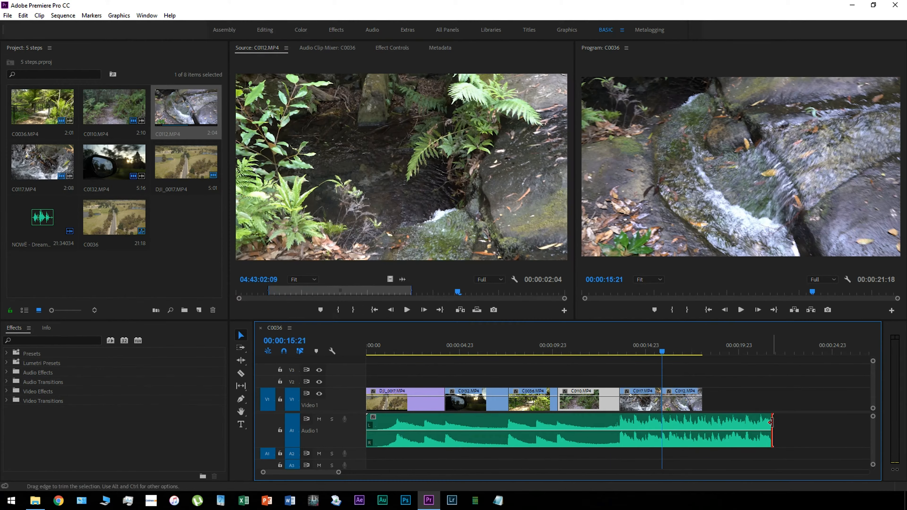
Trim the end of the music clip on Audio 1 to 00:00:19:11 and return the playhead to the sequence start
{"action": "left_click_drag", "start_coordinate": [770, 431], "coordinate": [728, 431]}
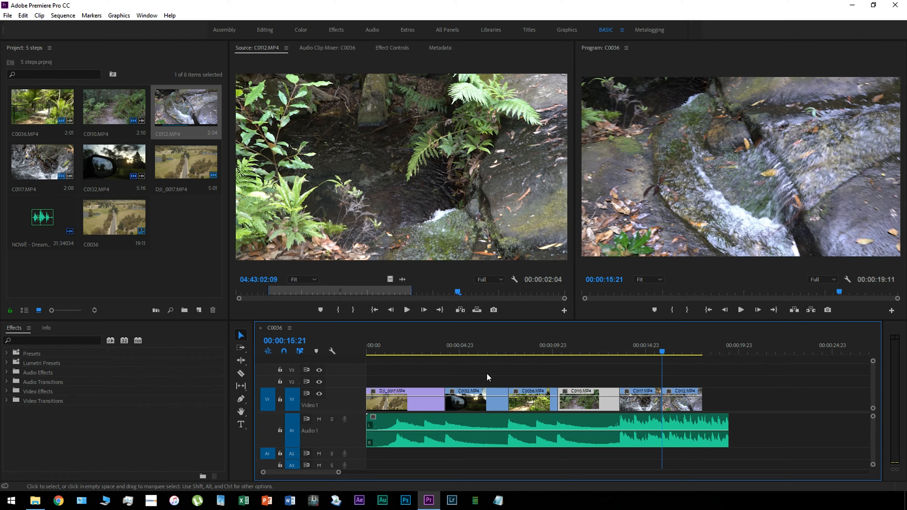
{"action": "left_click", "coordinate": [368, 354]}
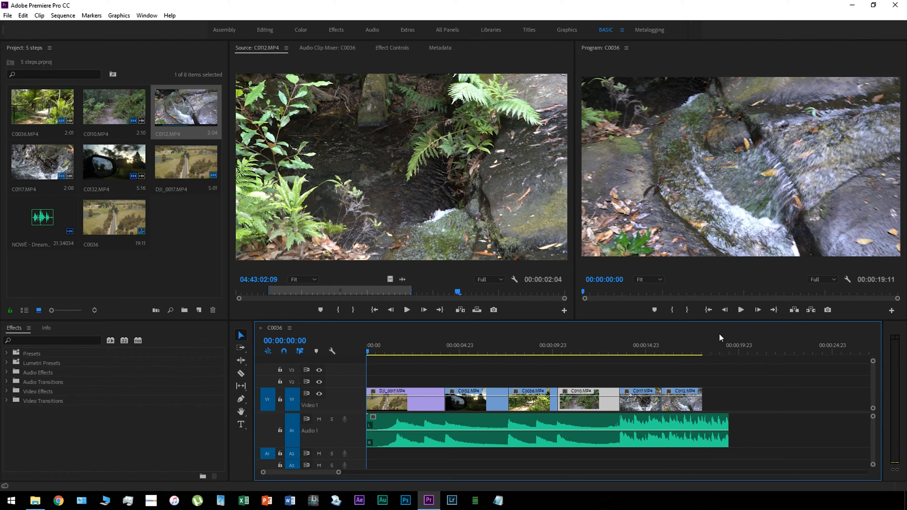
Play the C0036 sequence through to review the edit, then park the playhead at 00:00:01:11 in the opening clip
{"action": "left_click", "coordinate": [740, 310]}
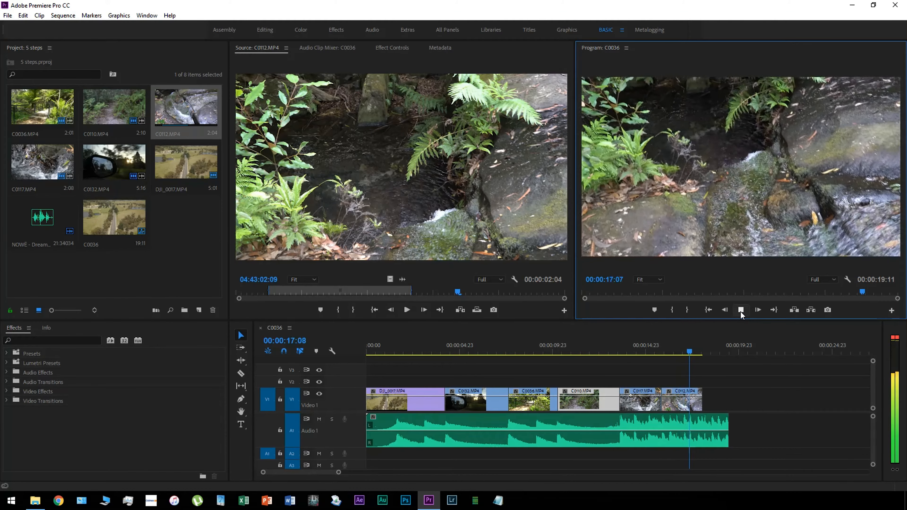
{"action": "left_click", "coordinate": [741, 310]}
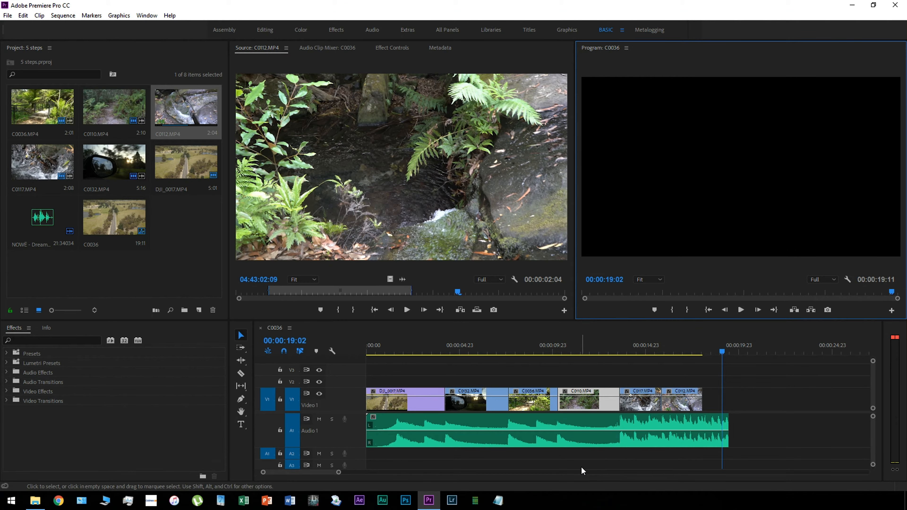
{"action": "left_click", "coordinate": [394, 352]}
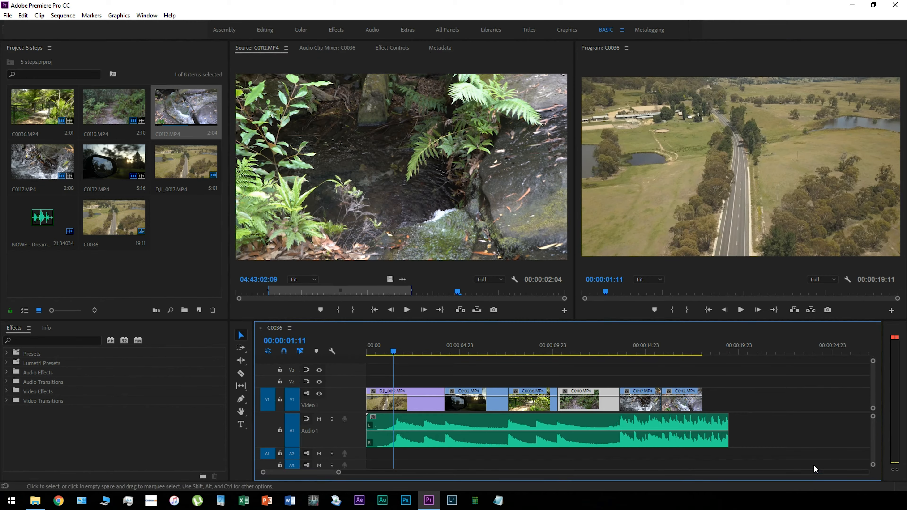
Open the media export settings for the C0036 sequence and set the output file to steps.mp4 in the 5 steps folder
{"action": "left_click", "coordinate": [8, 15]}
{"action": "mouse_move", "coordinate": [82, 299]}
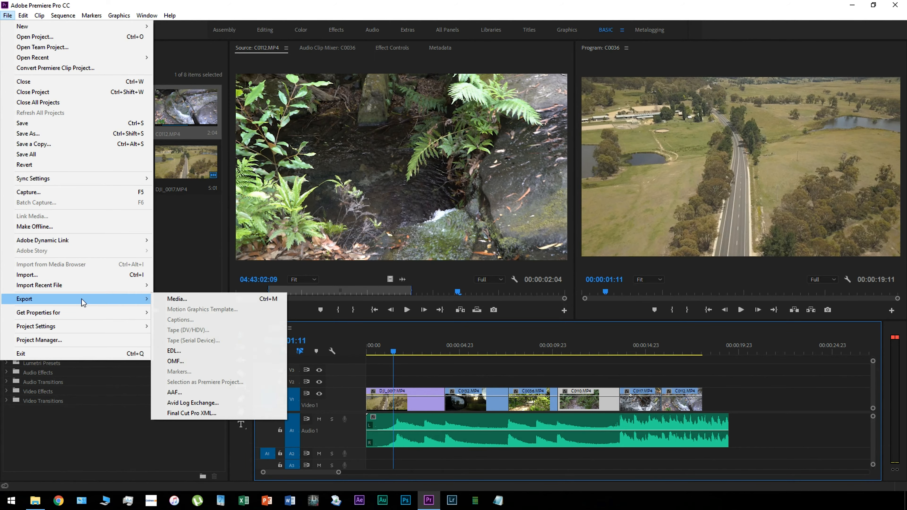
{"action": "left_click", "coordinate": [212, 303]}
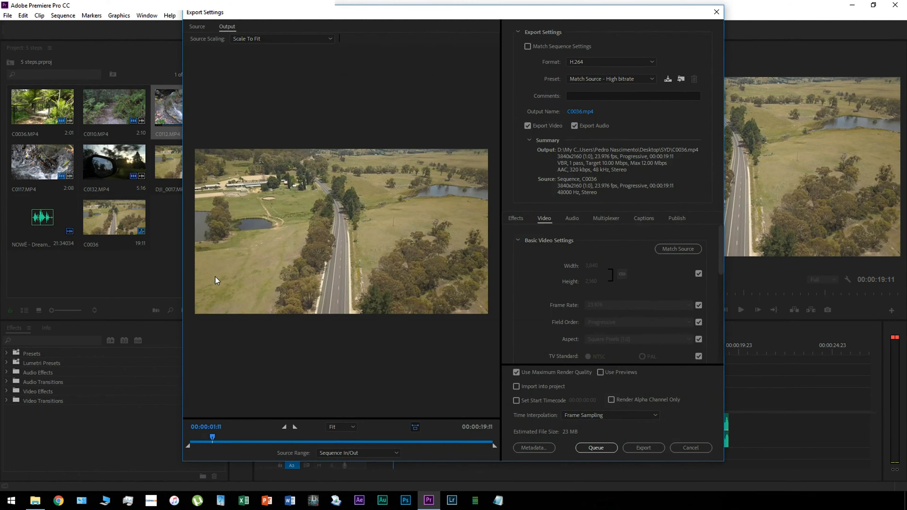
{"action": "left_click", "coordinate": [580, 111]}
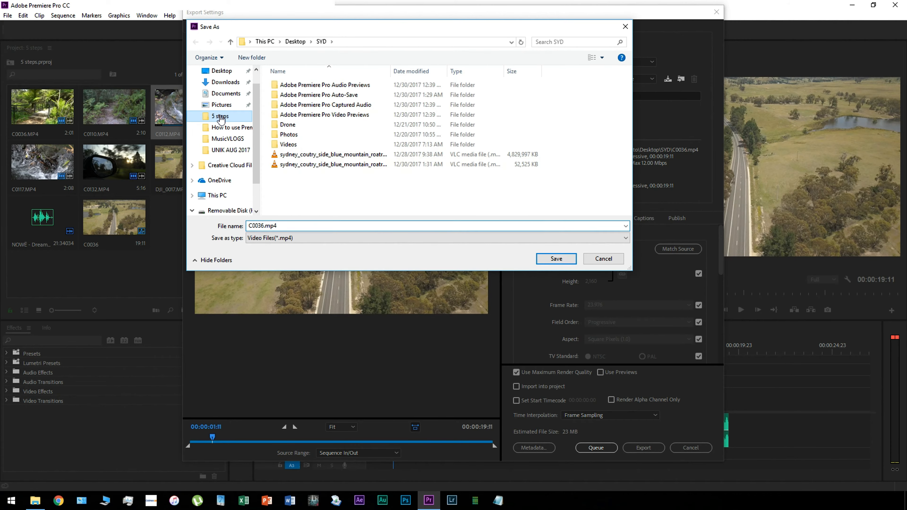
{"action": "left_click", "coordinate": [220, 117]}
{"action": "left_click_drag", "start_coordinate": [278, 228], "coordinate": [212, 226]}
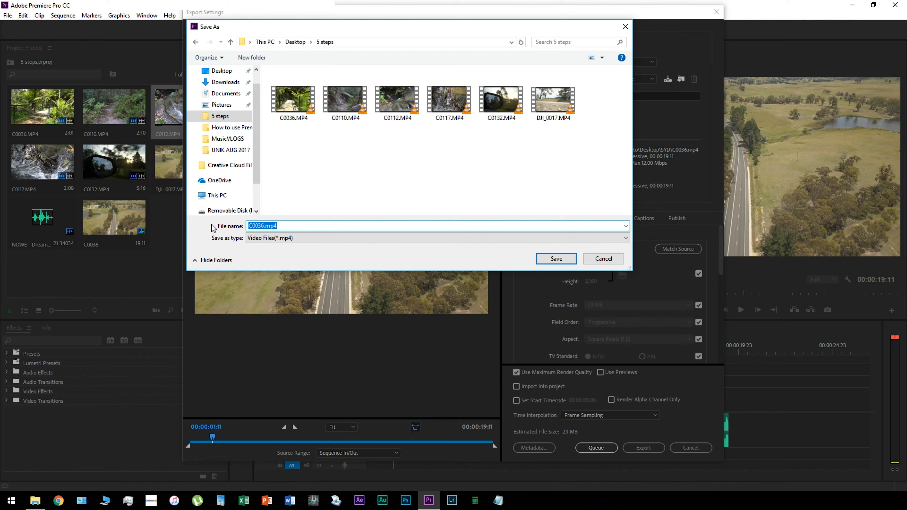
{"action": "type", "text": "steps"}
{"action": "left_click", "coordinate": [552, 260]}
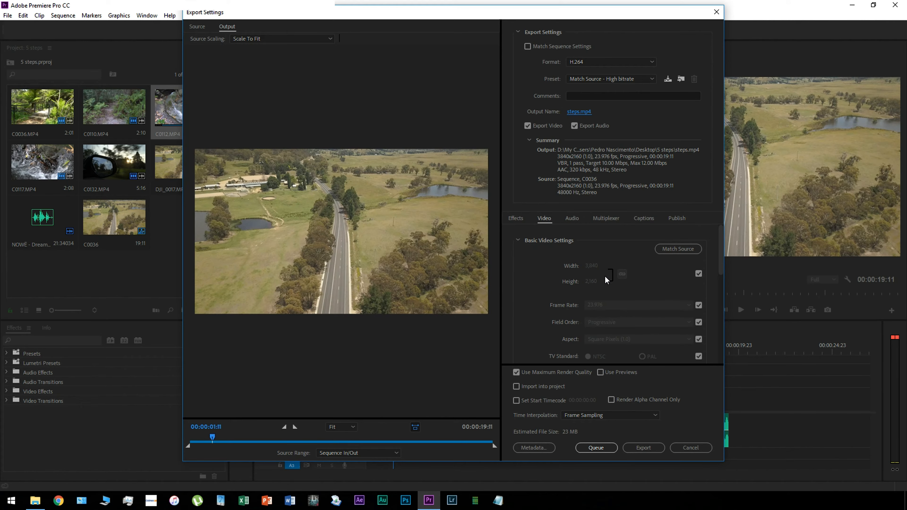
Export the video with Render at Maximum Depth enabled, and check for the exported file in the 5 steps folder in File Explorer
{"action": "left_click_drag", "start_coordinate": [716, 255], "coordinate": [717, 324]}
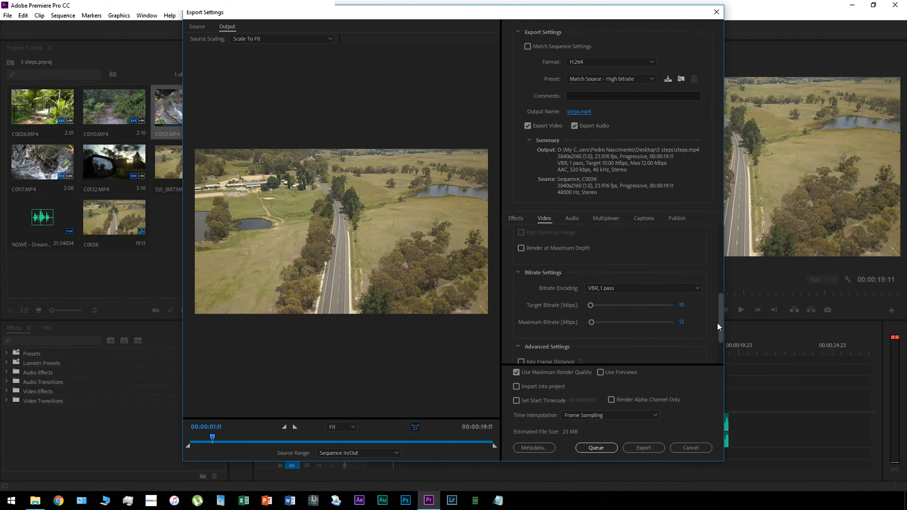
{"action": "left_click", "coordinate": [521, 249]}
{"action": "left_click", "coordinate": [647, 447]}
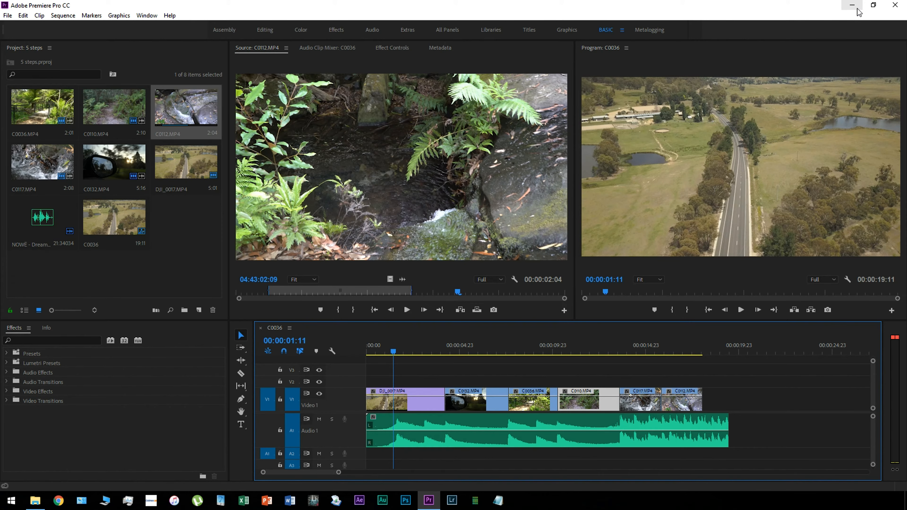
{"action": "left_click", "coordinate": [35, 501]}
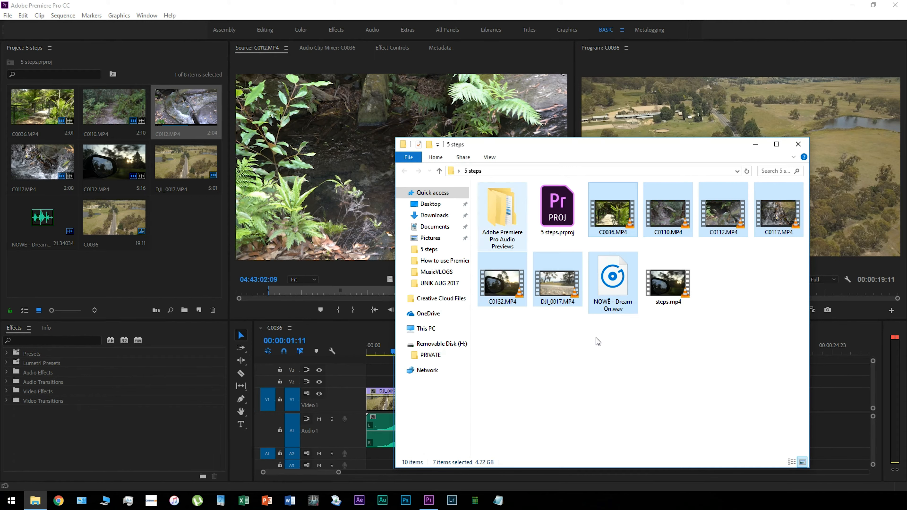